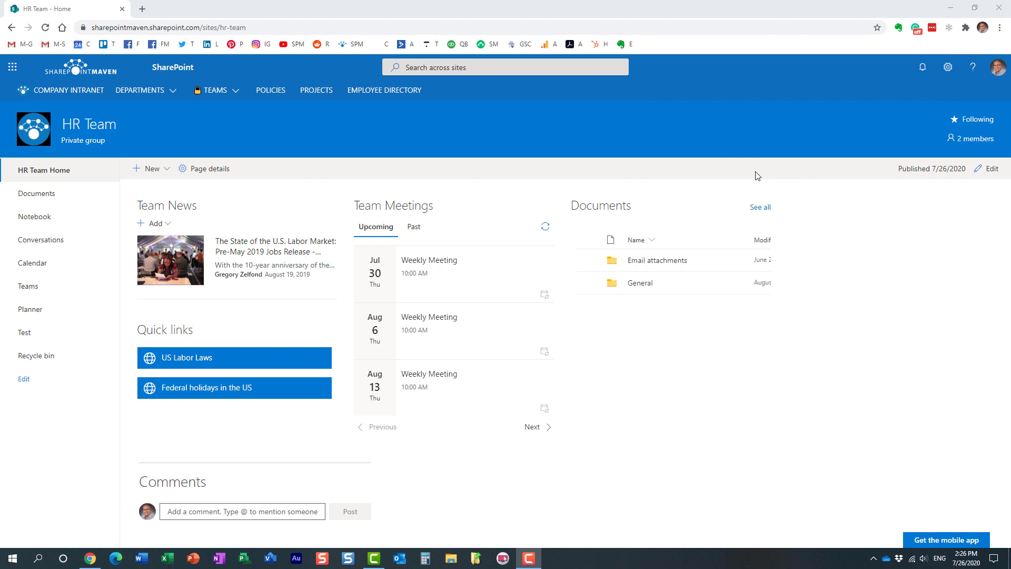
# Open the full HR Team Documents library with the Email attachments and General folders via 'See all'.
pyautogui.click(760, 208)
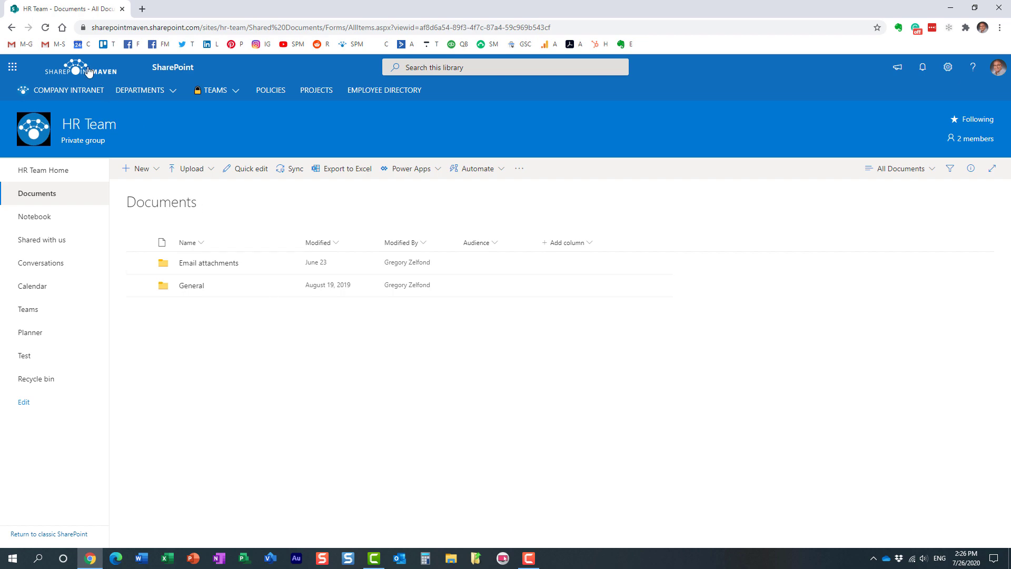
# Go to the Company Intranet home page from the hub navigation bar.
pyautogui.click(90, 90)
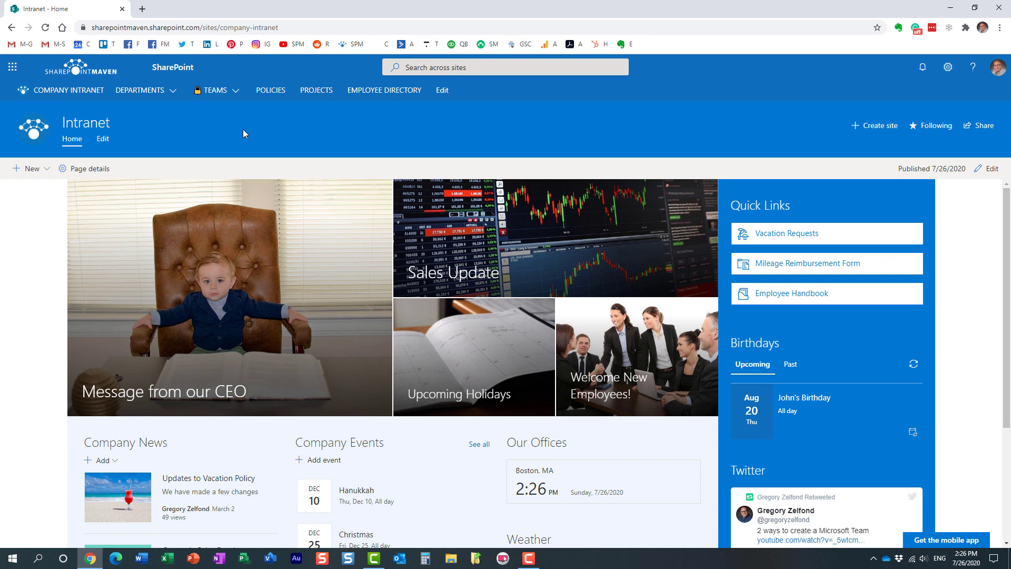
# Choose Site contents from the Settings gear menu to list the Intranet's libraries and lists.
pyautogui.click(947, 69)
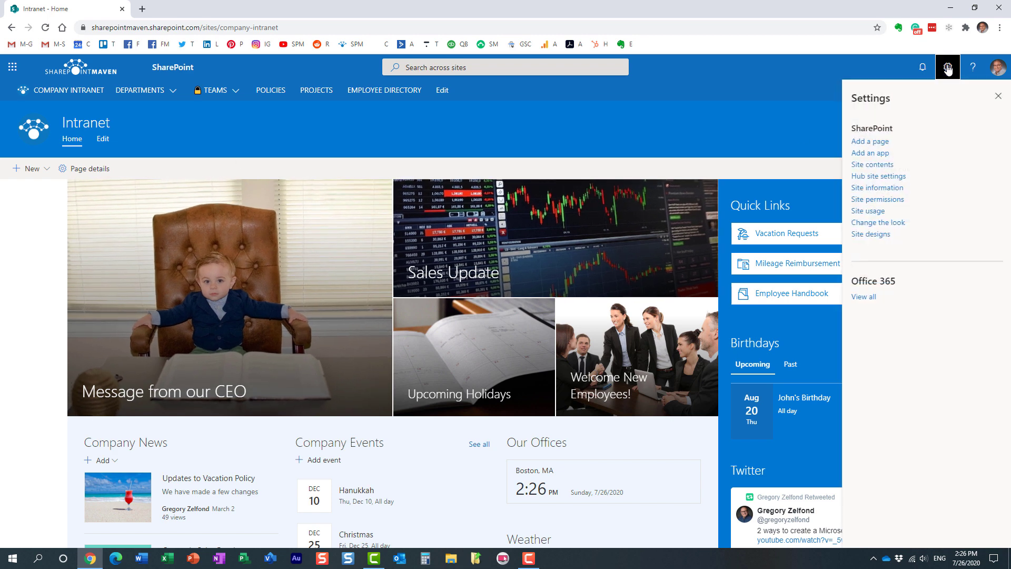
pyautogui.click(886, 166)
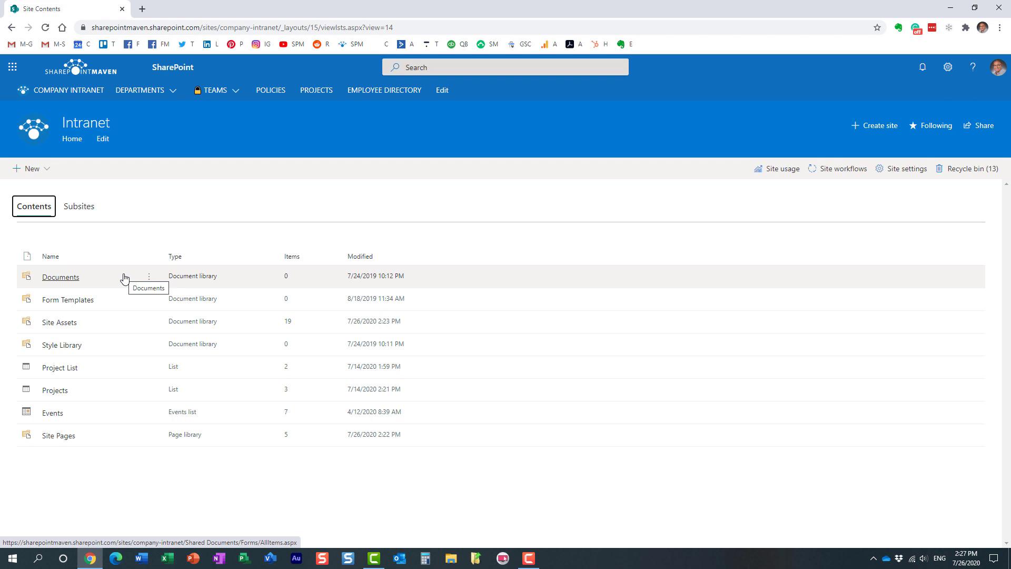
pyautogui.click(63, 278)
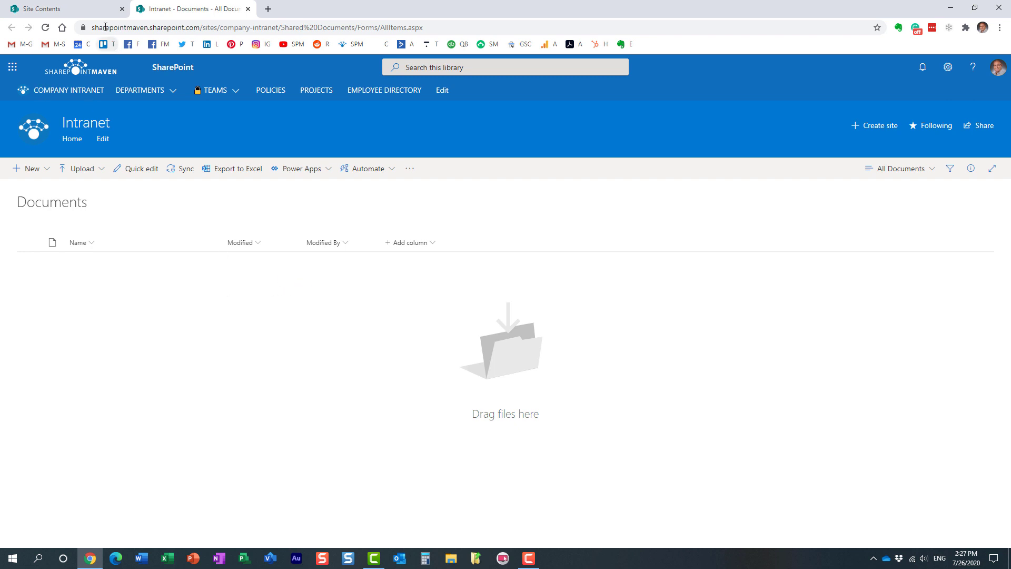
pyautogui.click(248, 8)
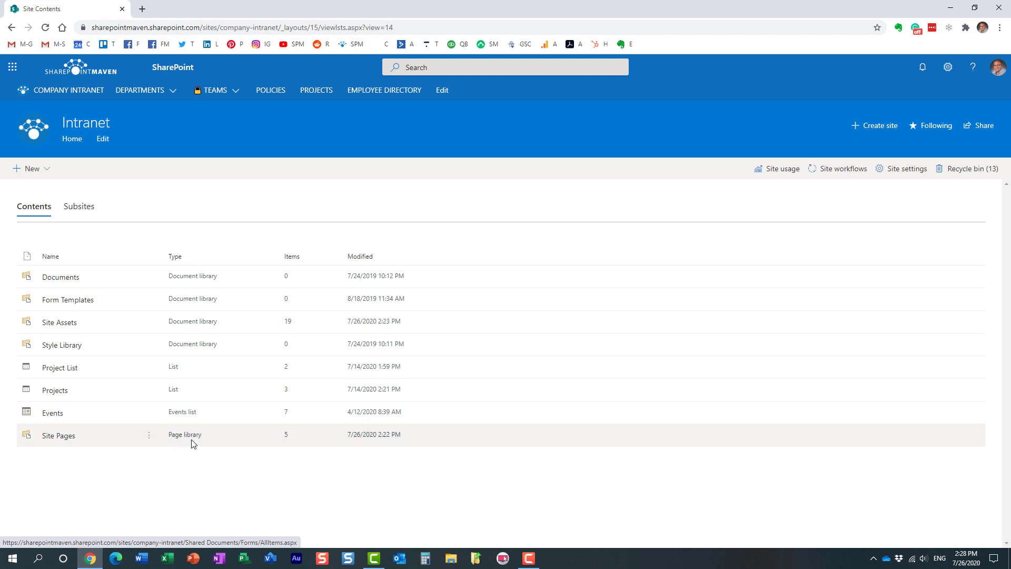
# Open the Site Pages library, close the extra Intranet home tab and check the Settings panel.
pyautogui.click(68, 437)
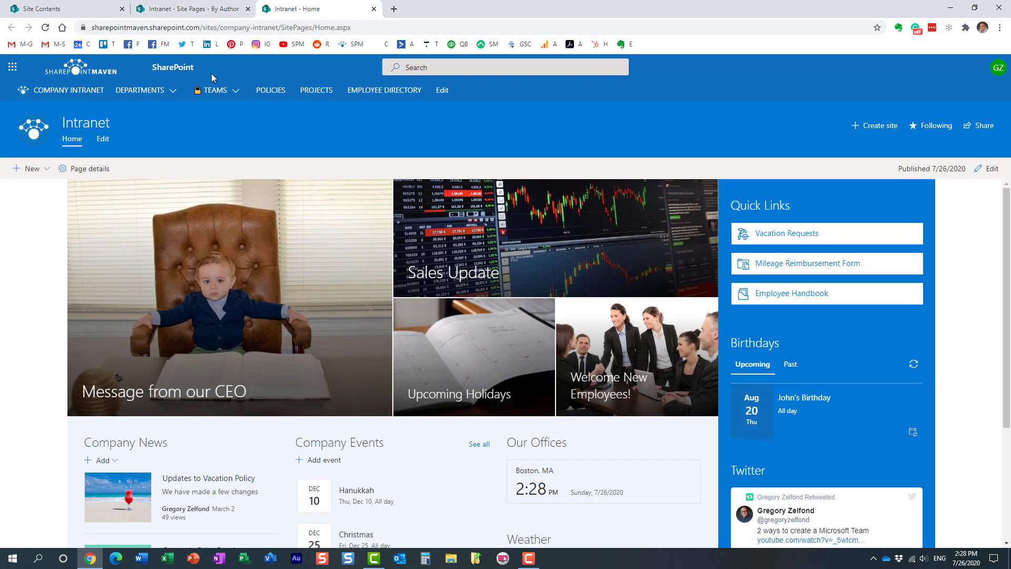
pyautogui.click(374, 9)
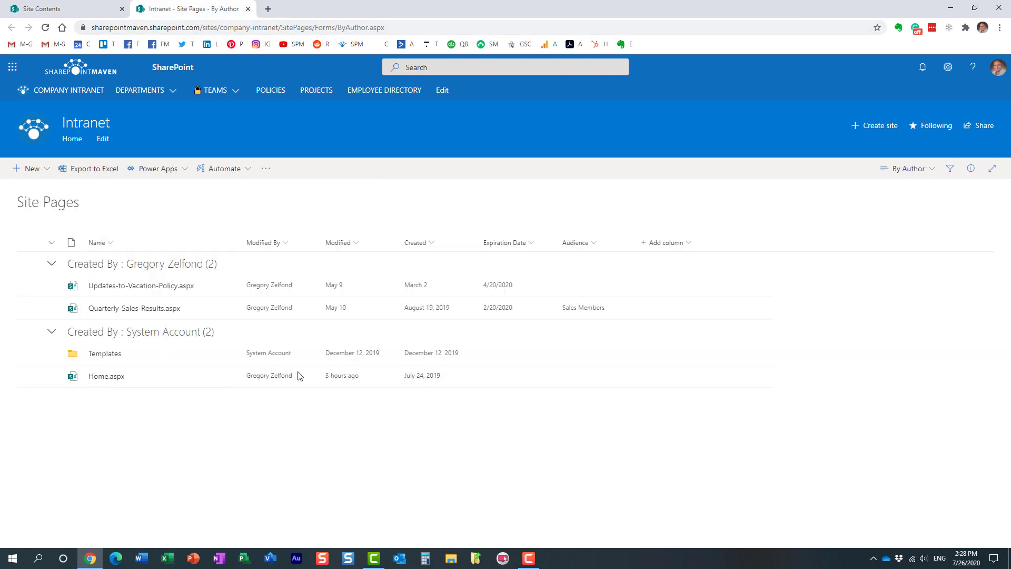
pyautogui.click(947, 66)
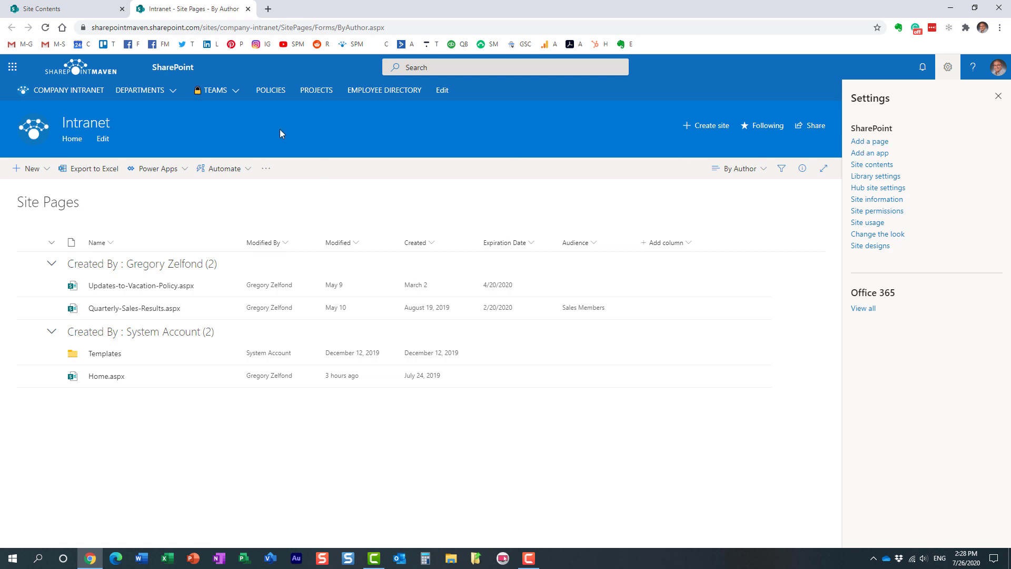
pyautogui.click(998, 96)
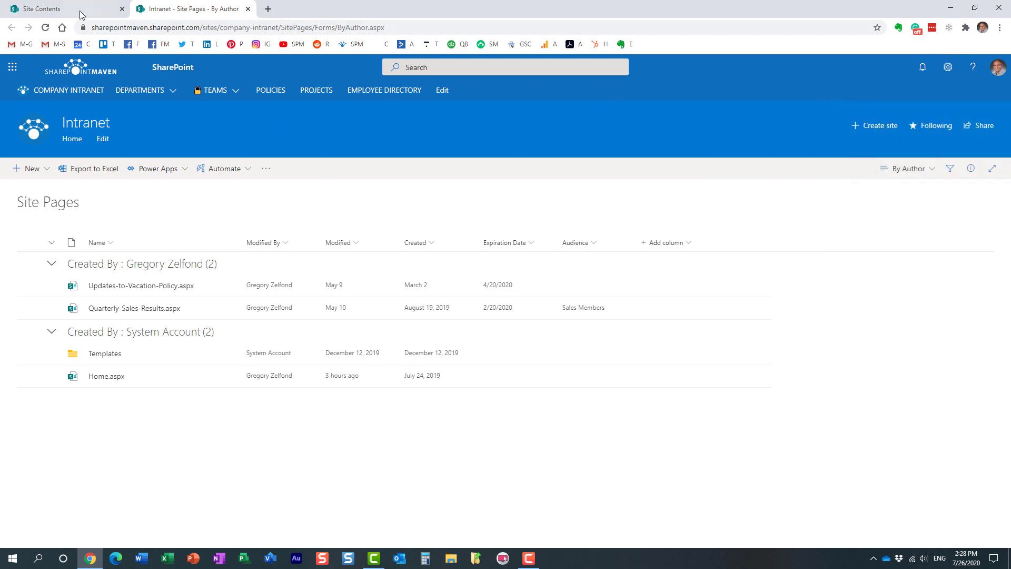
# Visit the Intranet home page, then reopen Site Pages in its By Author view from Site Contents.
pyautogui.click(72, 139)
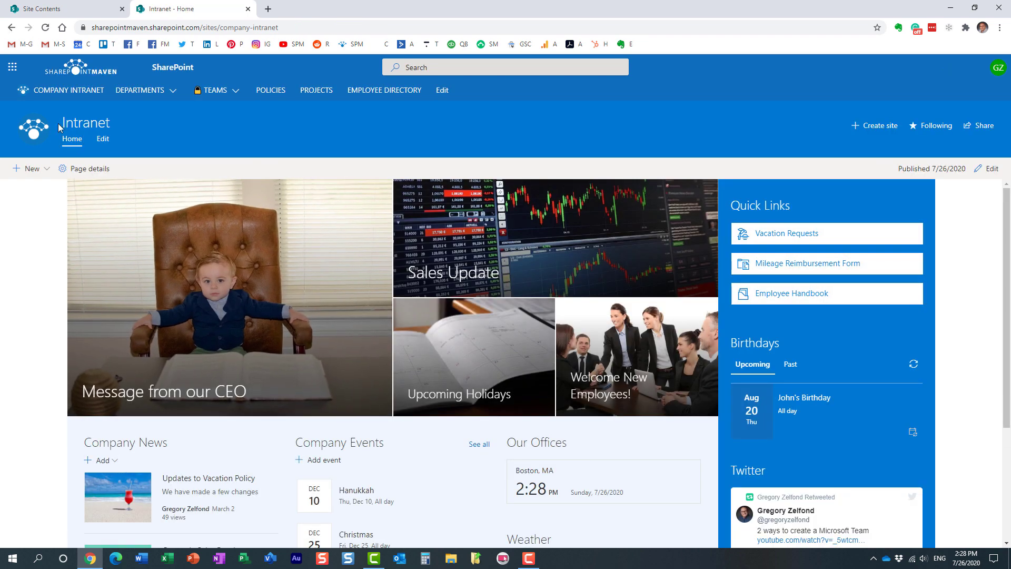
pyautogui.click(68, 9)
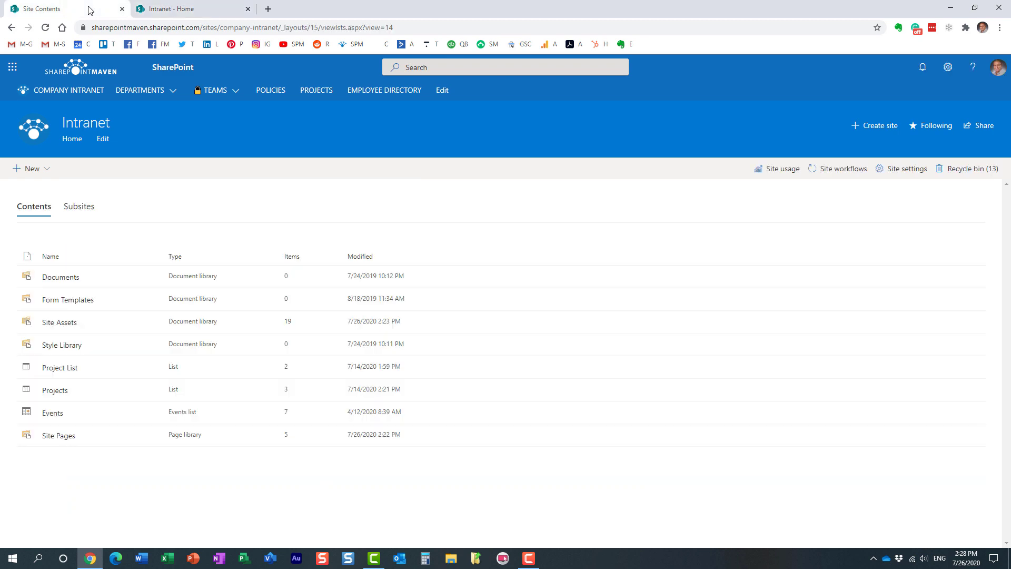
pyautogui.click(62, 437)
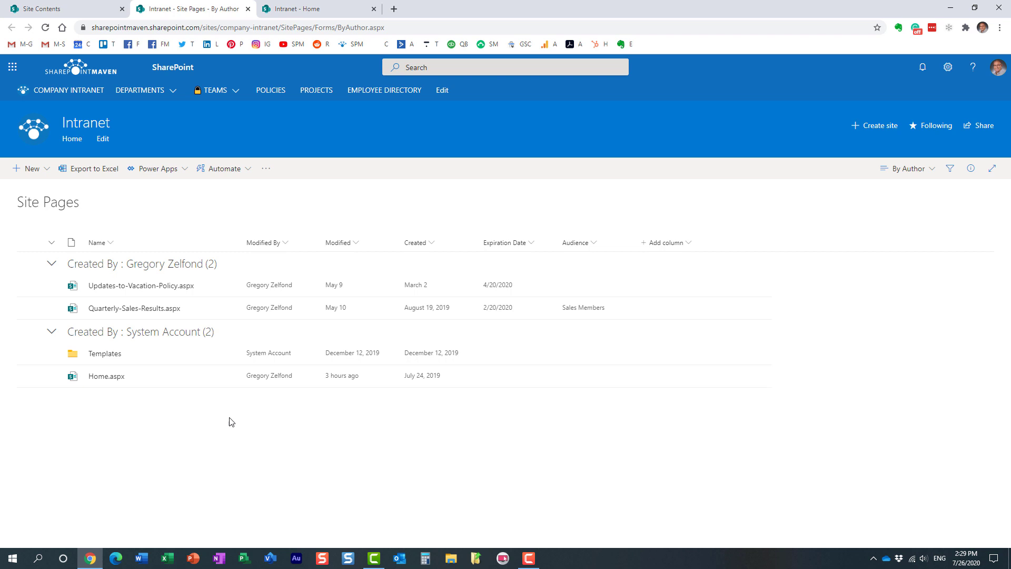
pyautogui.click(948, 67)
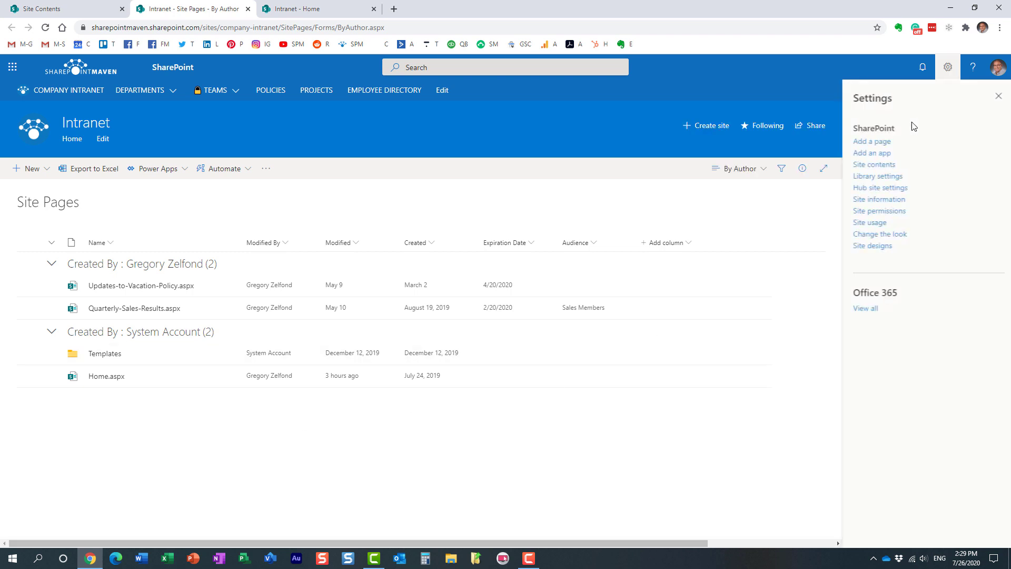
pyautogui.click(998, 95)
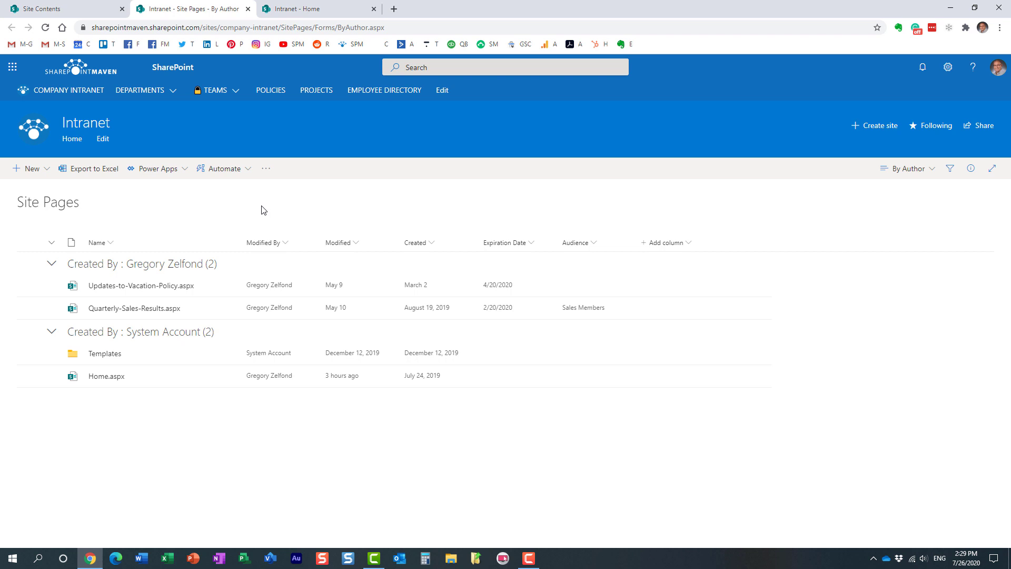
# Return to Site Contents, open the Site Assets library, then go to the Intranet home page.
pyautogui.click(247, 9)
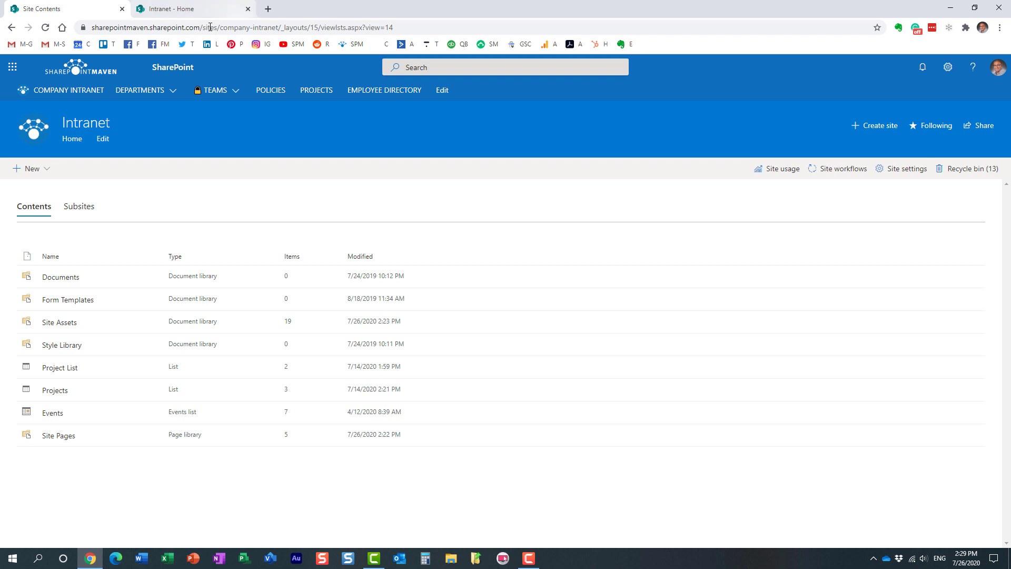
pyautogui.click(67, 323)
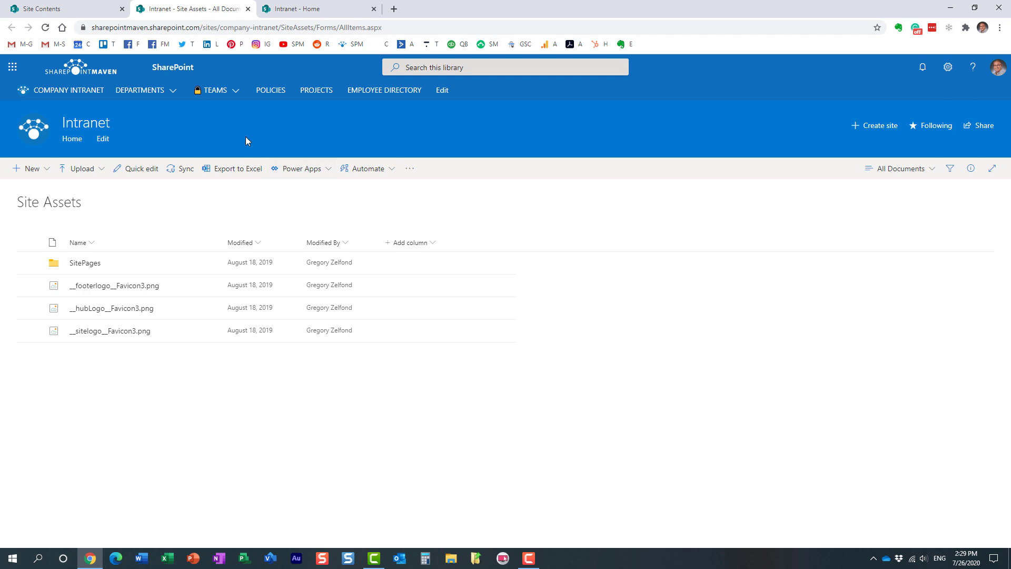
pyautogui.click(33, 132)
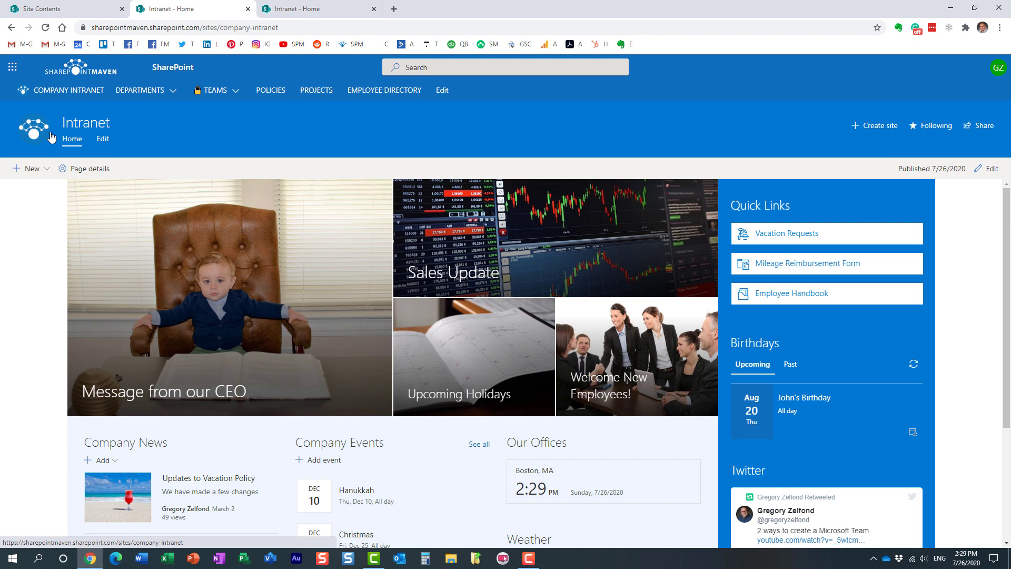
# View the Quarterly Sales Results news post, then return to the Site Contents page.
pyautogui.scroll(-3, 203, 384)
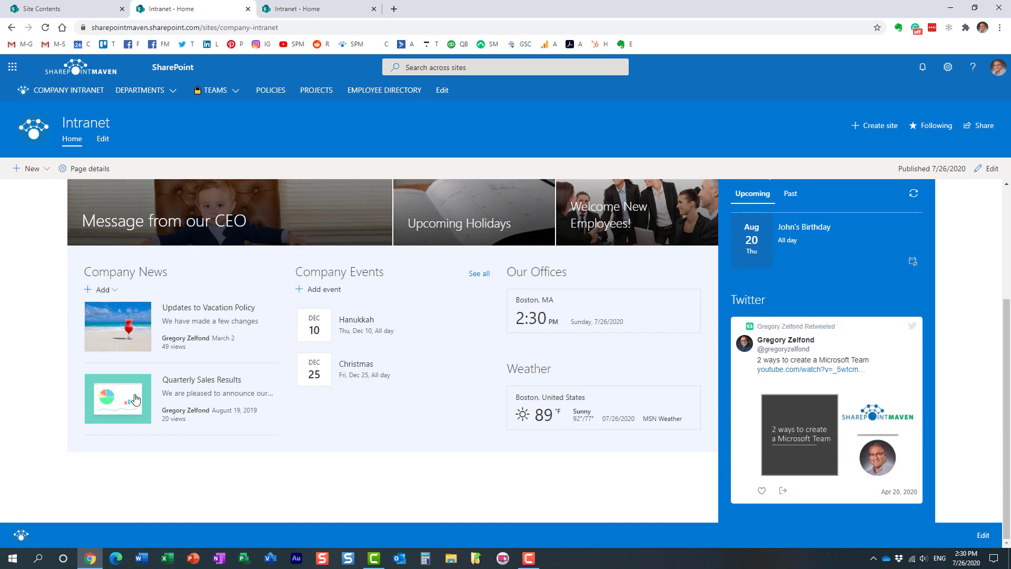
pyautogui.click(191, 382)
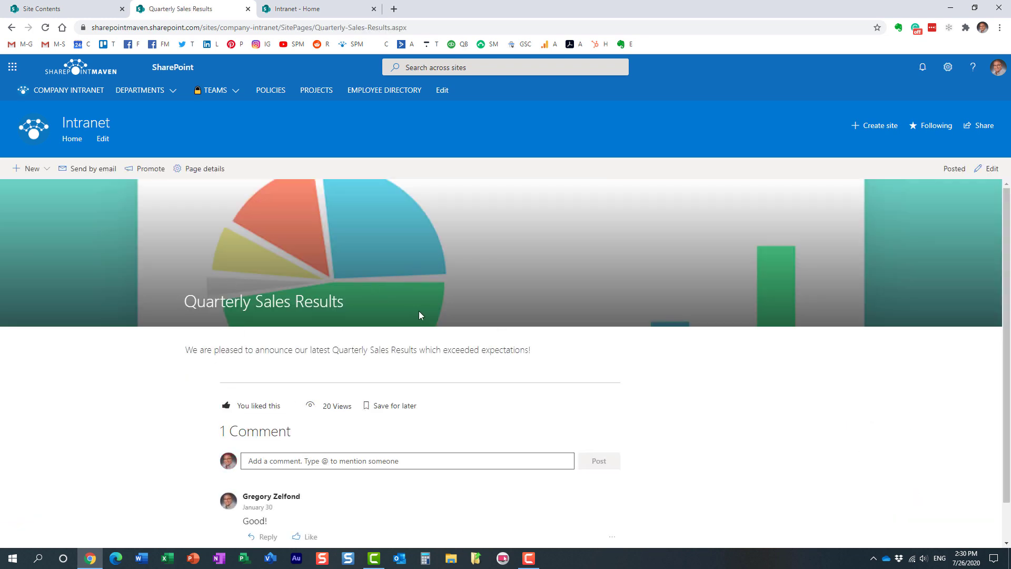
pyautogui.click(11, 27)
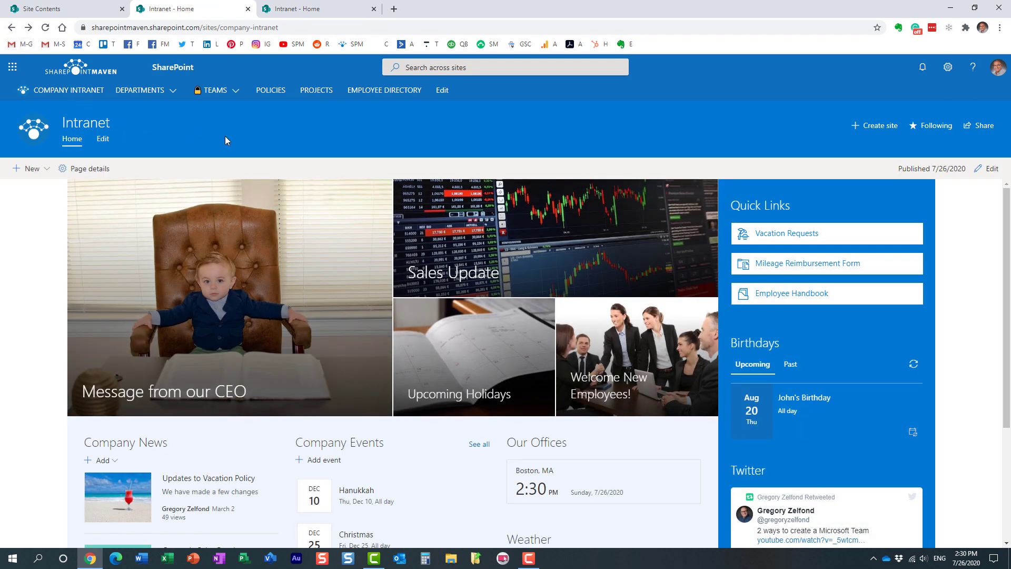
pyautogui.click(64, 14)
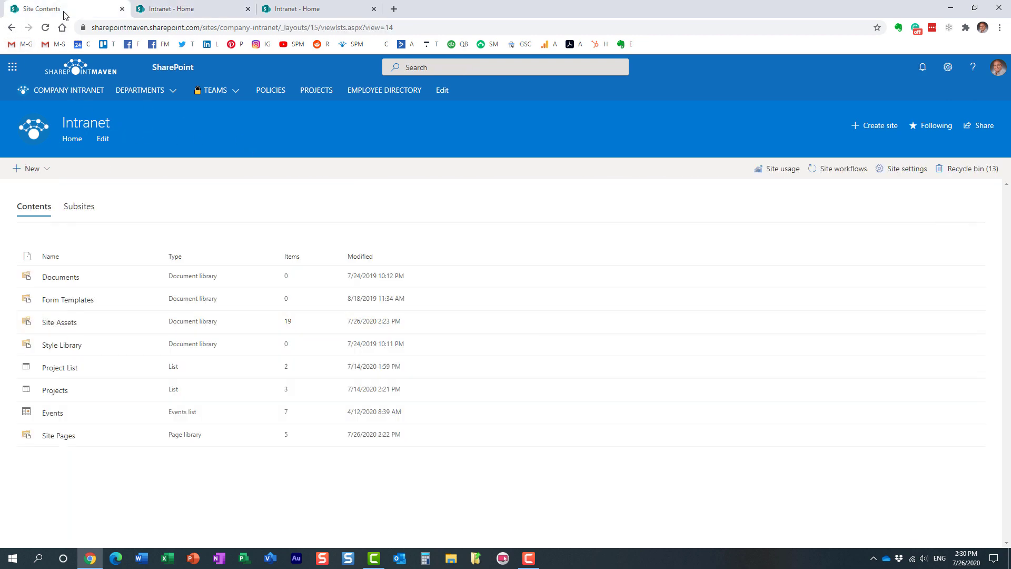
# Open Site Assets in a new tab, preview the image in SitePages > Quarterly-Sales-Resutls, then go back to Site Assets.
pyautogui.click(63, 323)
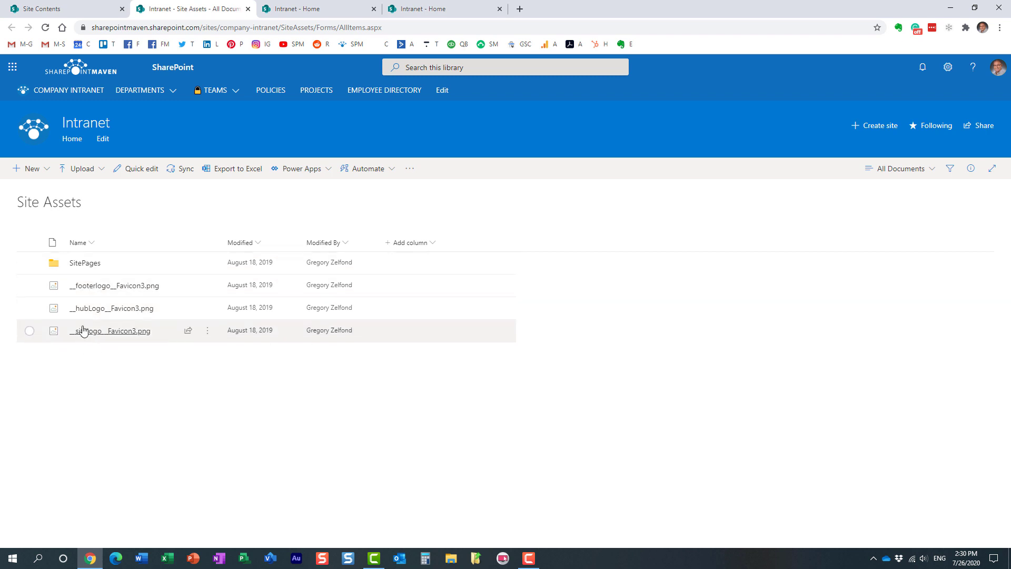
pyautogui.click(88, 264)
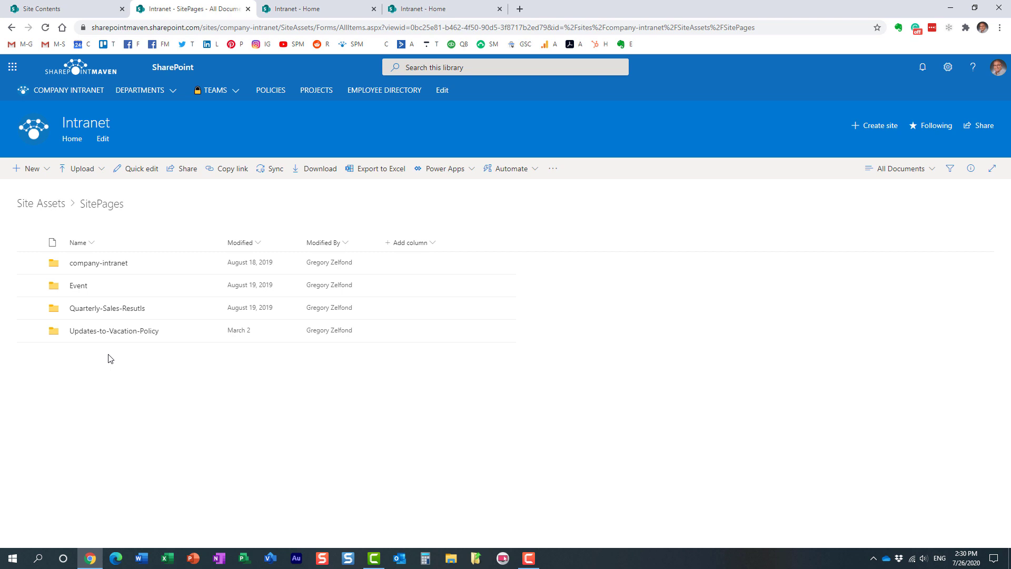
pyautogui.click(120, 312)
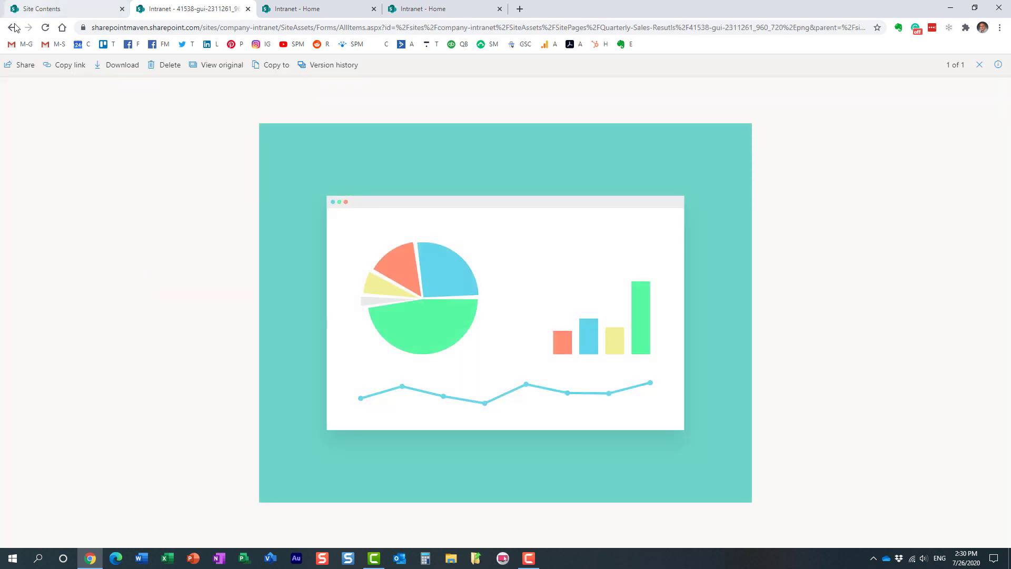
pyautogui.click(11, 27)
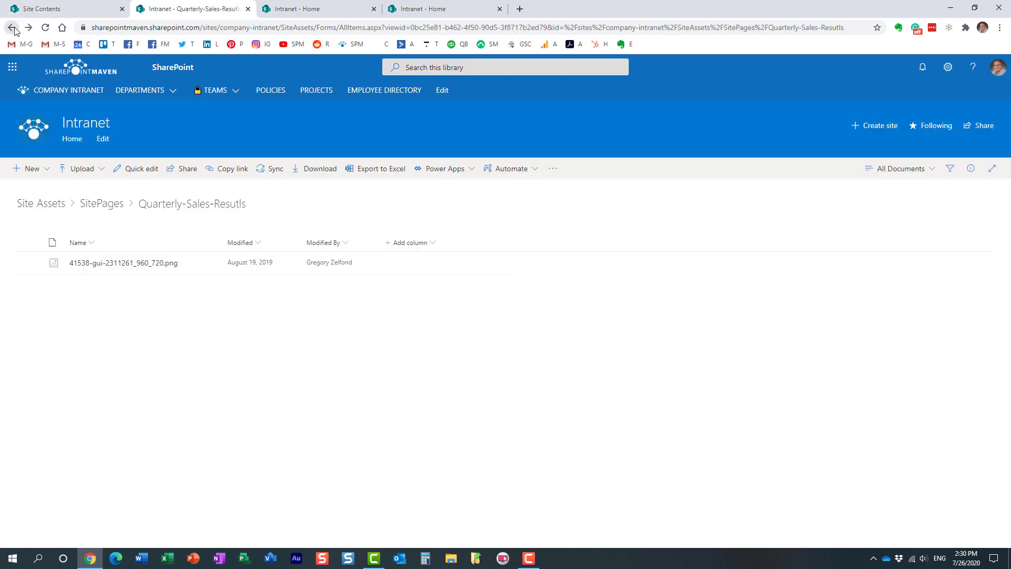
pyautogui.click(34, 204)
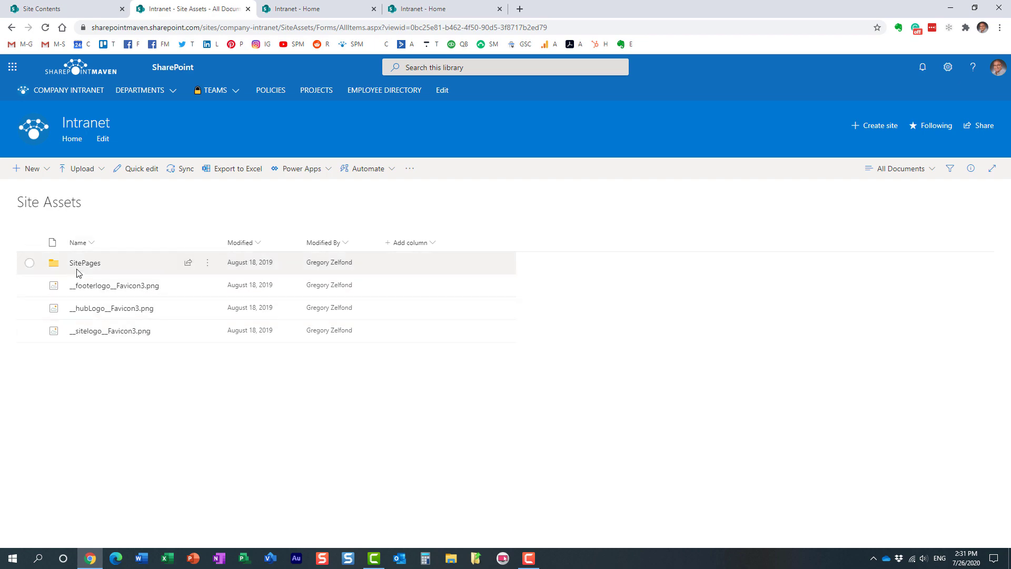
# Go to the HR Team site through TEAMS > HR and open its Settings gear menu.
pyautogui.click(297, 9)
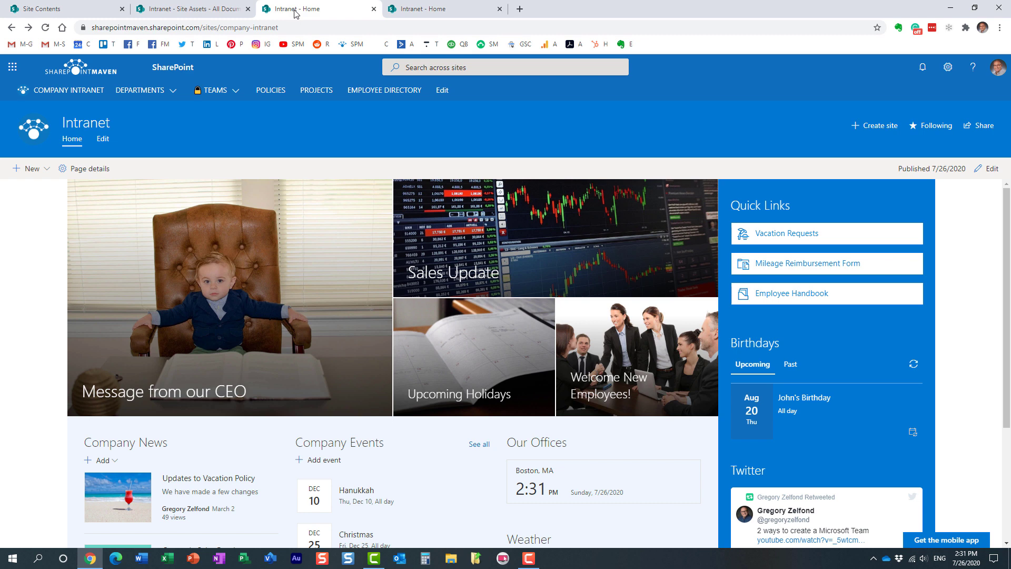
pyautogui.moveTo(220, 94)
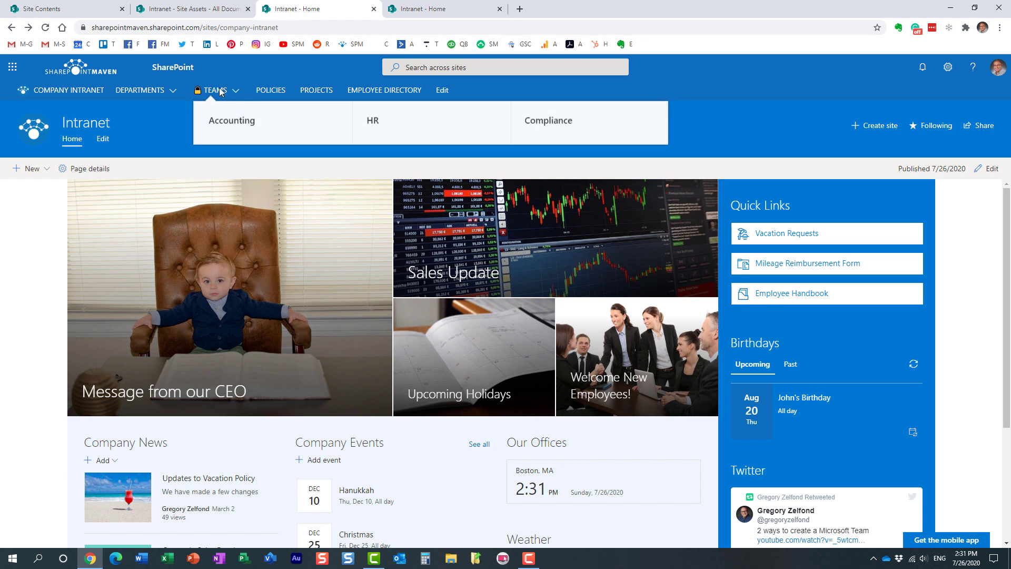
pyautogui.click(373, 123)
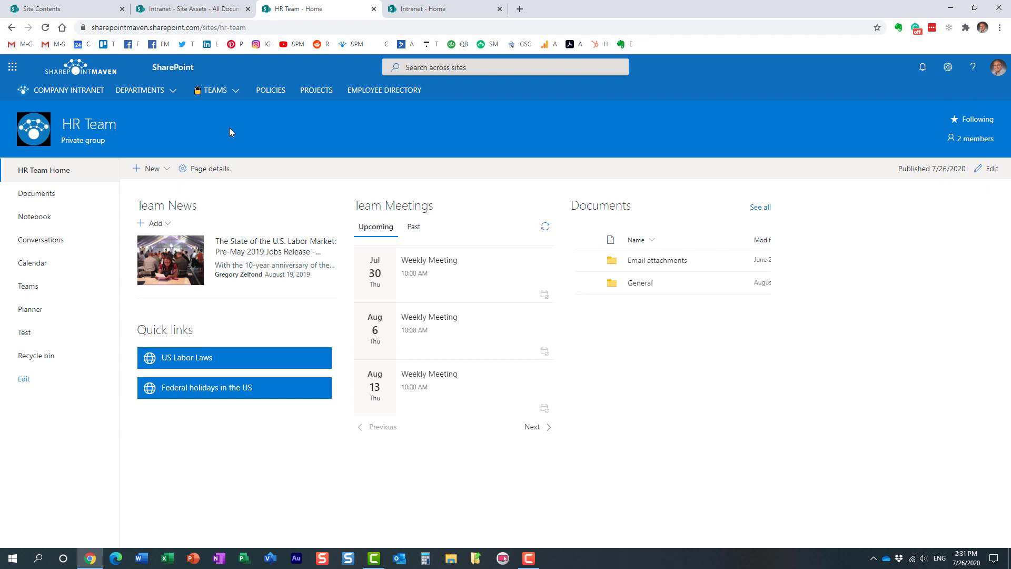
pyautogui.click(414, 11)
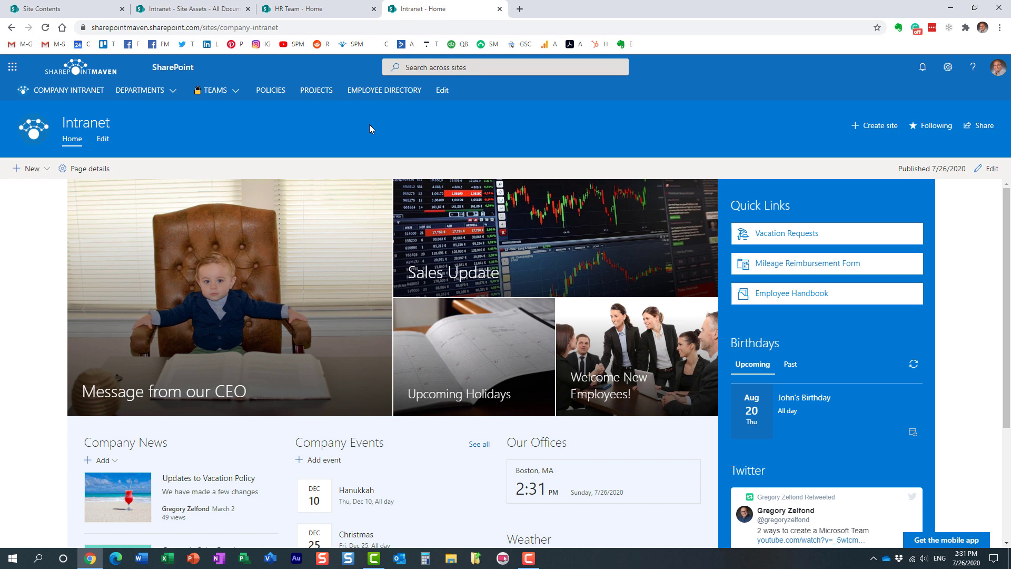
pyautogui.click(364, 8)
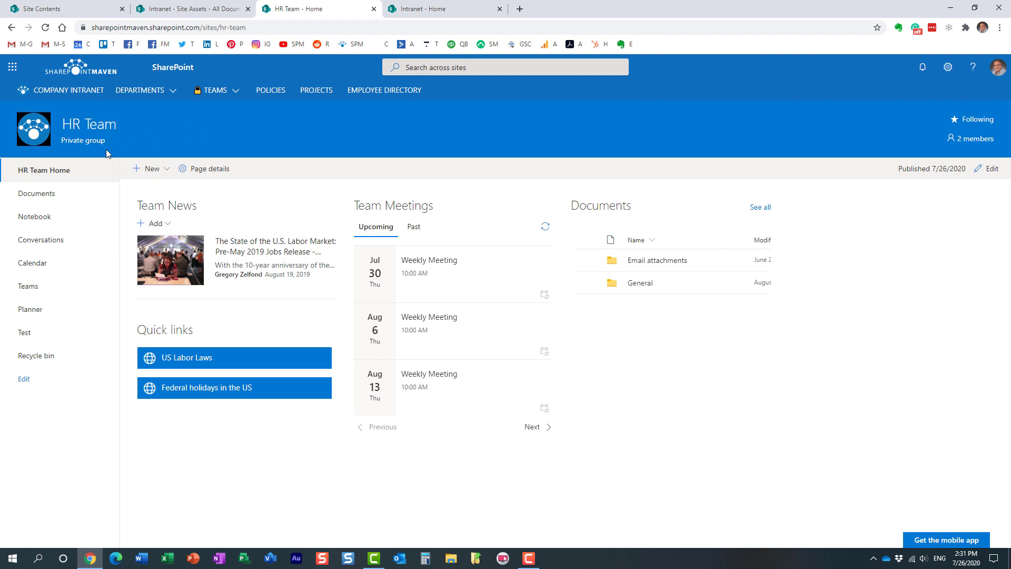
pyautogui.click(948, 67)
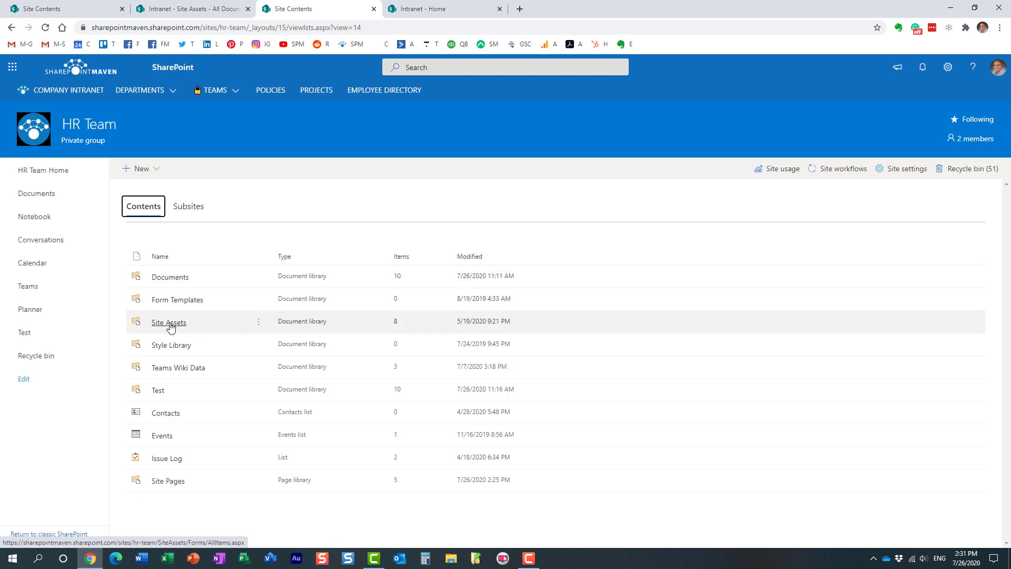
# Open the HR Team Site Assets library (8 items) in a new tab from Site Contents.
pyautogui.click(170, 322)
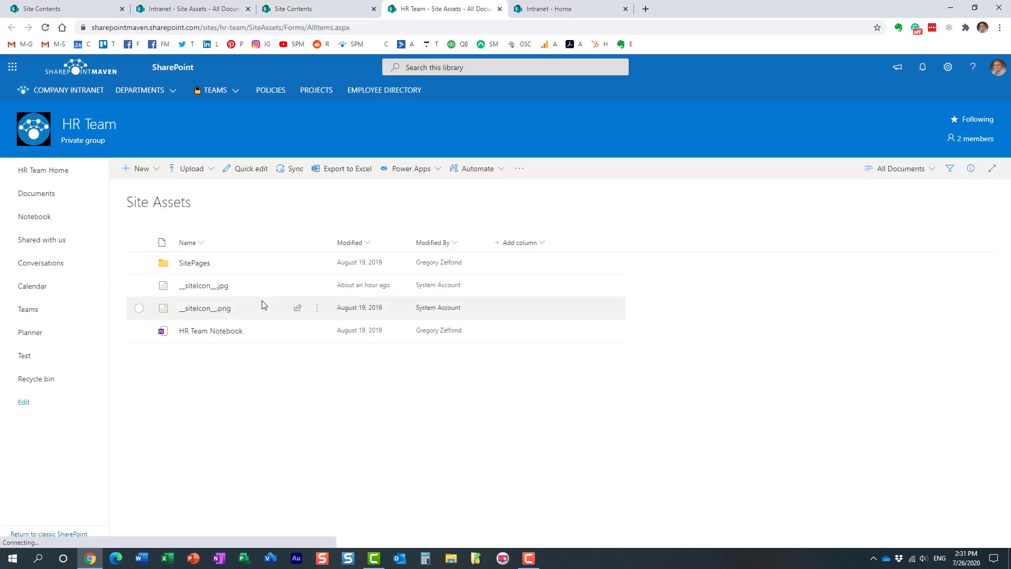